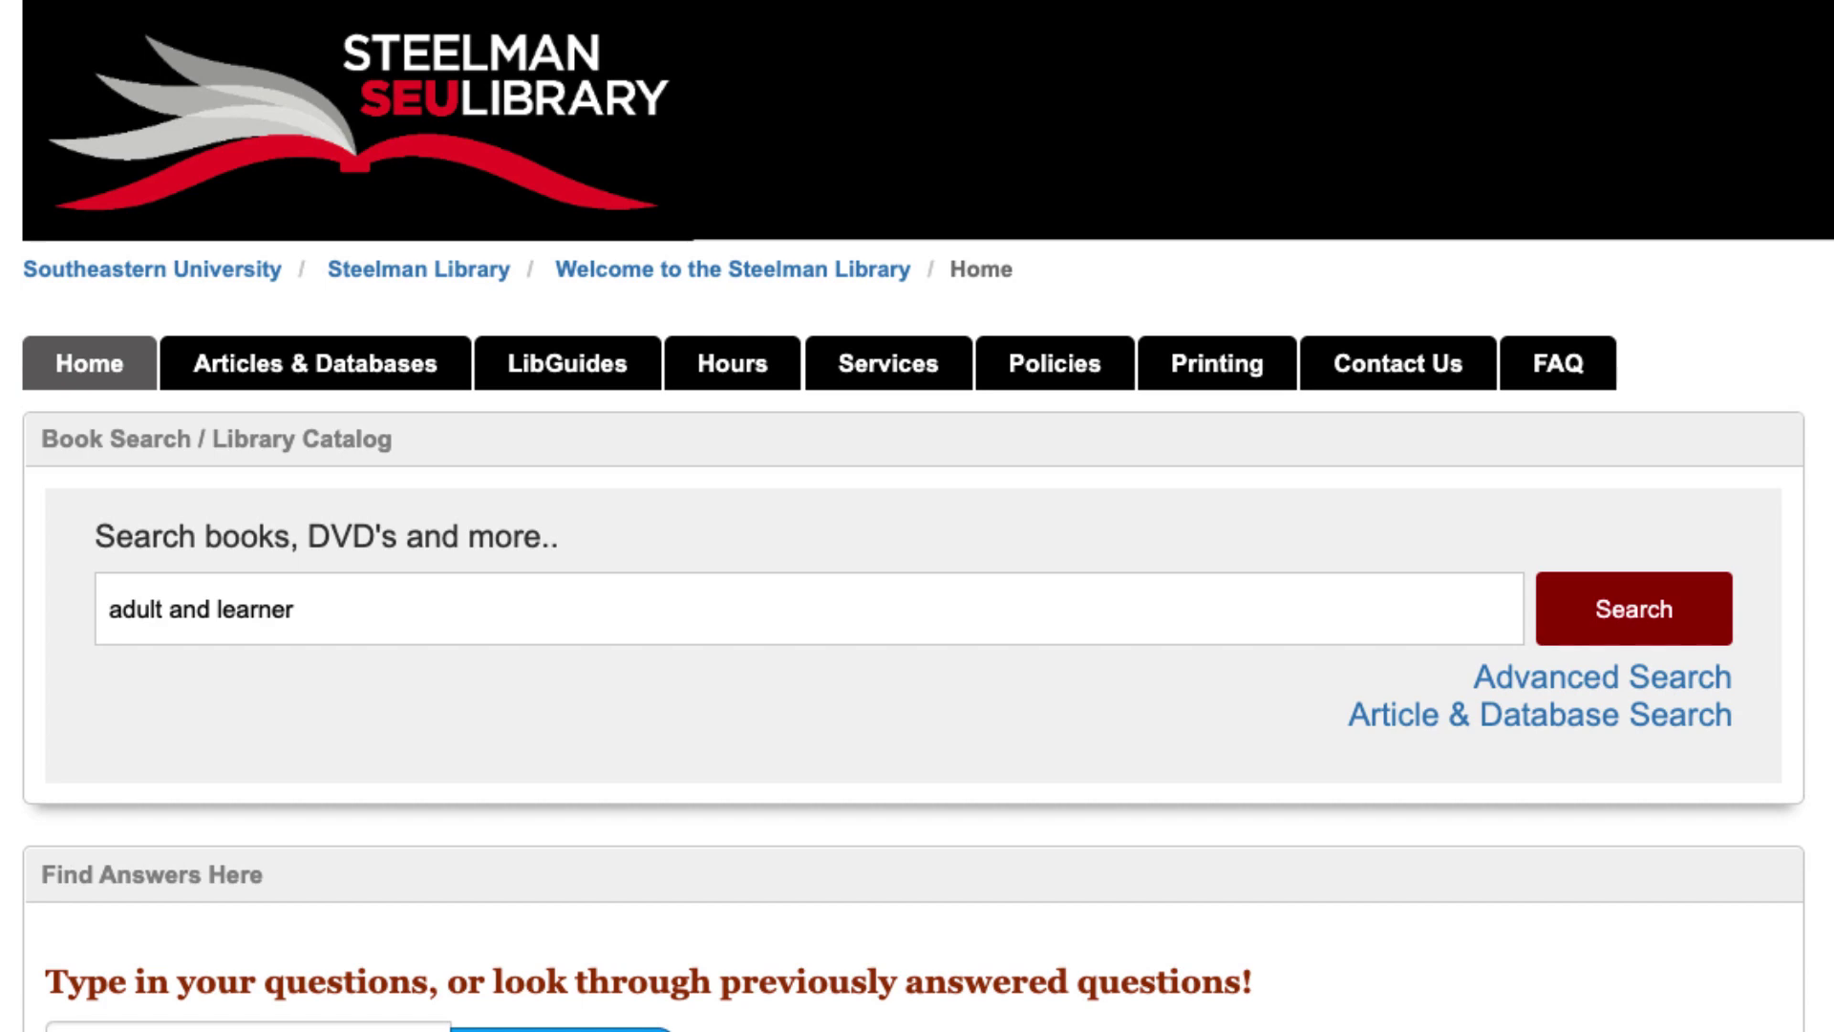
{"action": "left_click", "coordinate": [377, 380]}
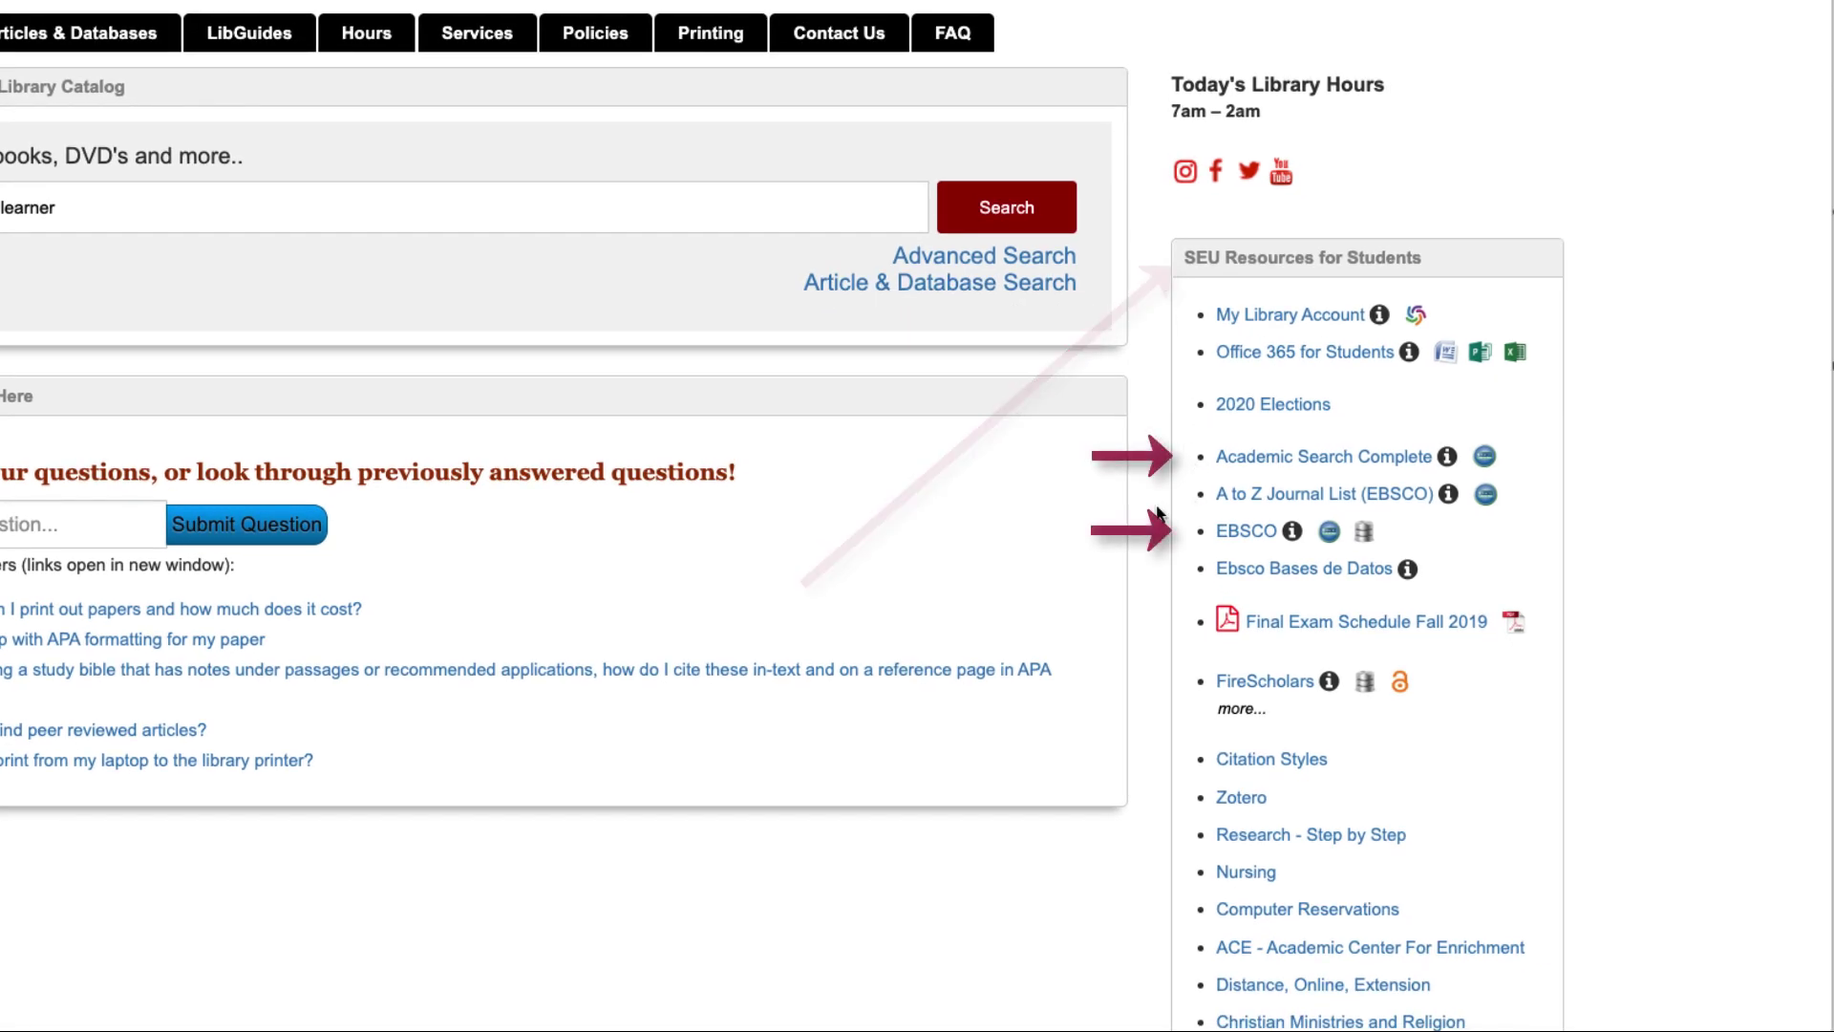
{"action": "scroll", "coordinate": [1157, 517], "scroll_direction": "down", "scroll_amount": 1}
{"action": "scroll", "coordinate": [1156, 502], "scroll_direction": "down", "scroll_amount": 2}
{"action": "scroll", "coordinate": [1157, 494], "scroll_direction": "down", "scroll_amount": 2}
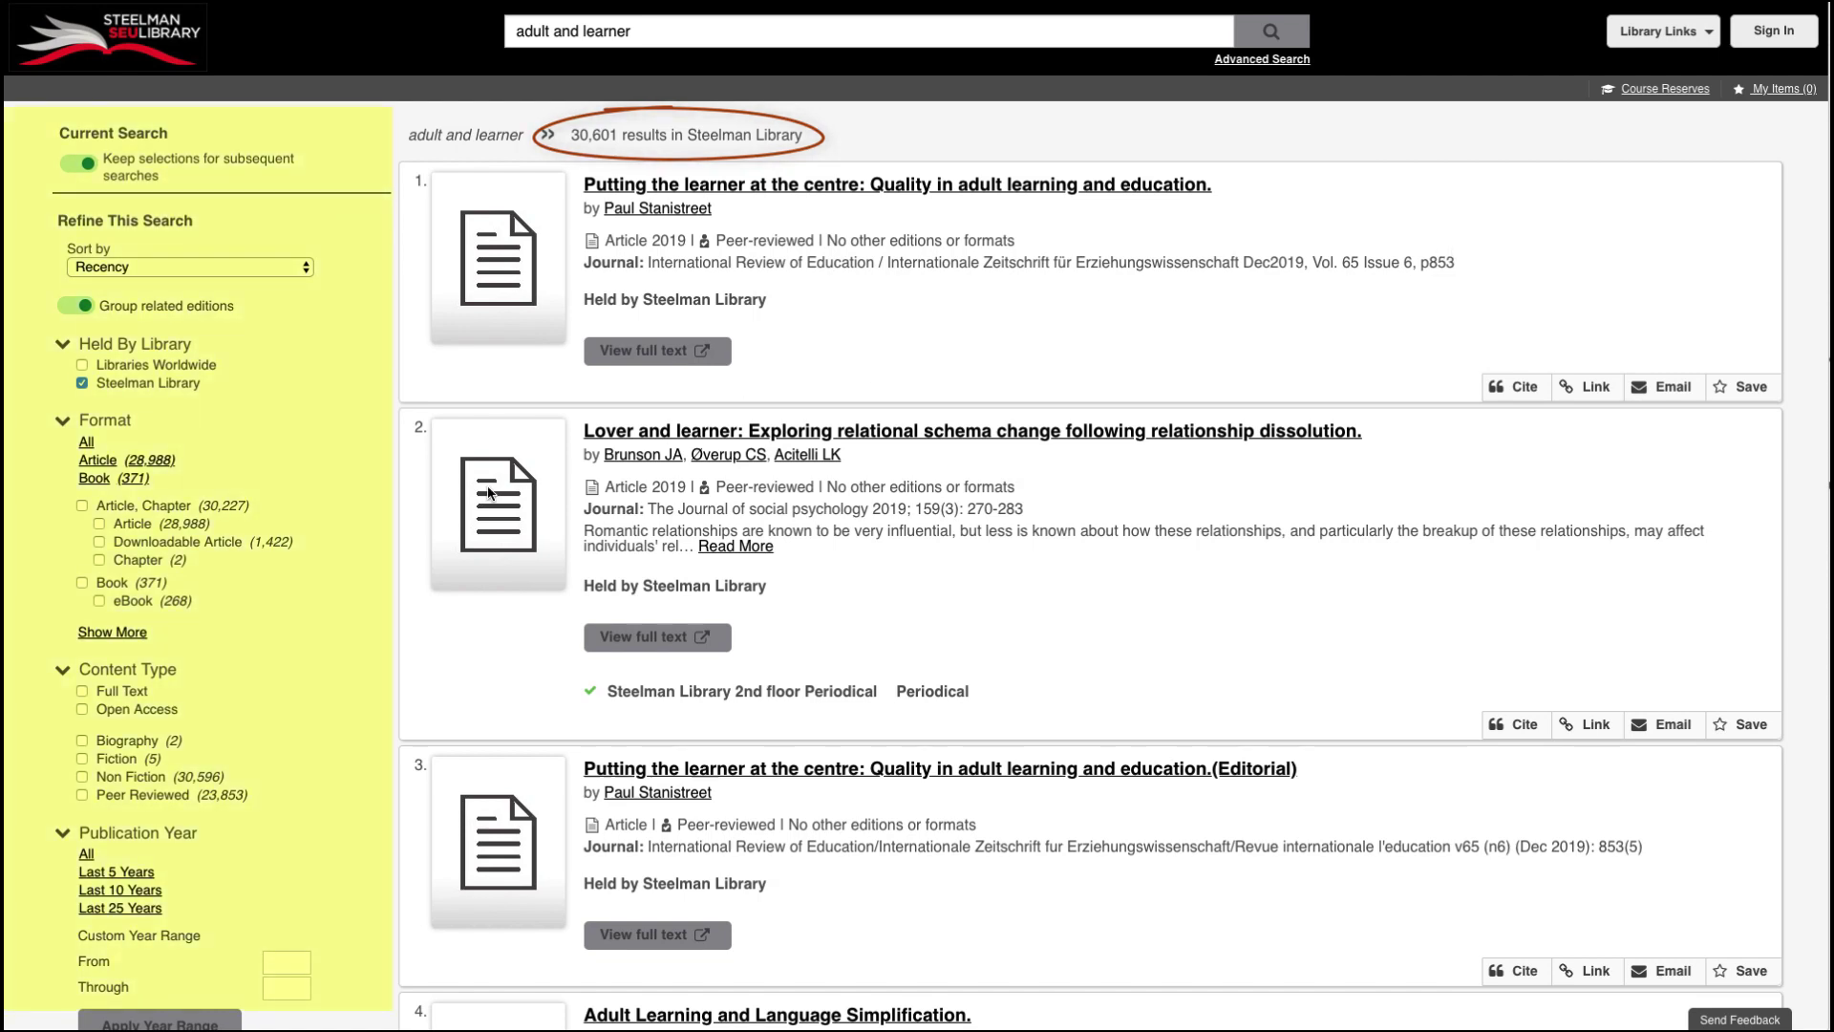
Expand the Format options and limit 'adult and learner' results to Book (371 results)
{"action": "left_click", "coordinate": [107, 633]}
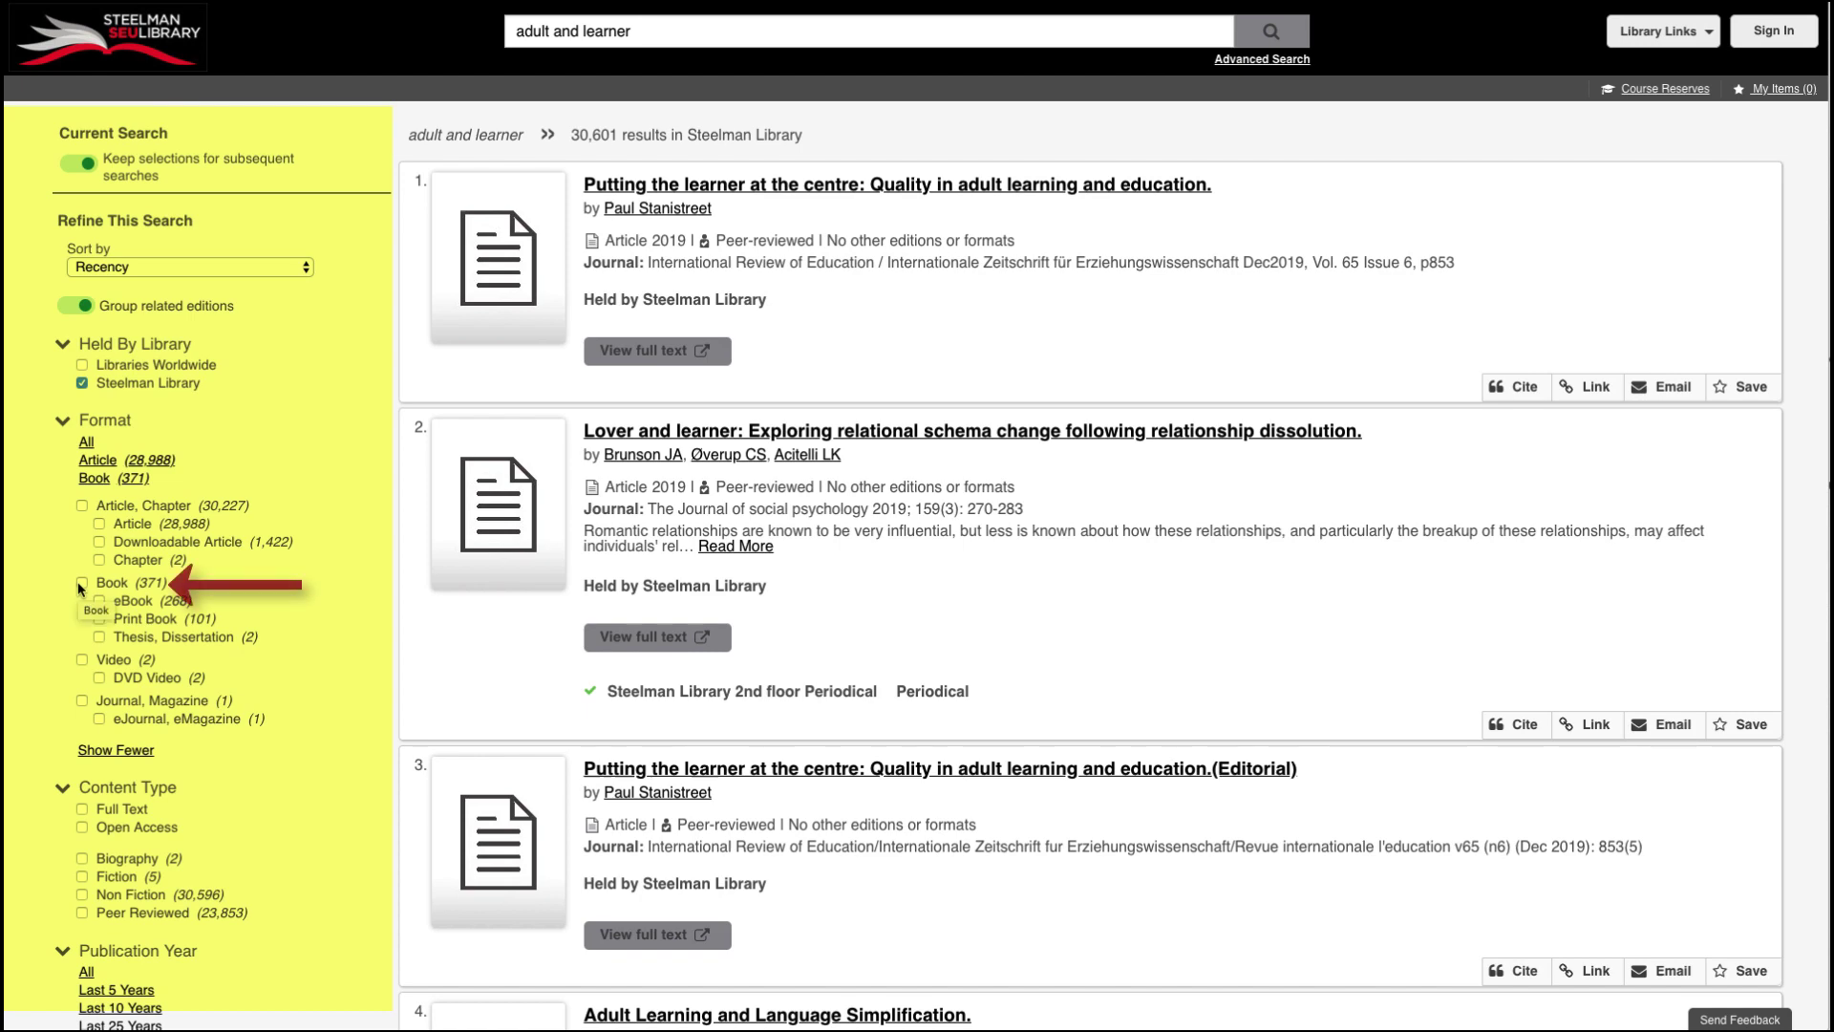
{"action": "left_click", "coordinate": [82, 583]}
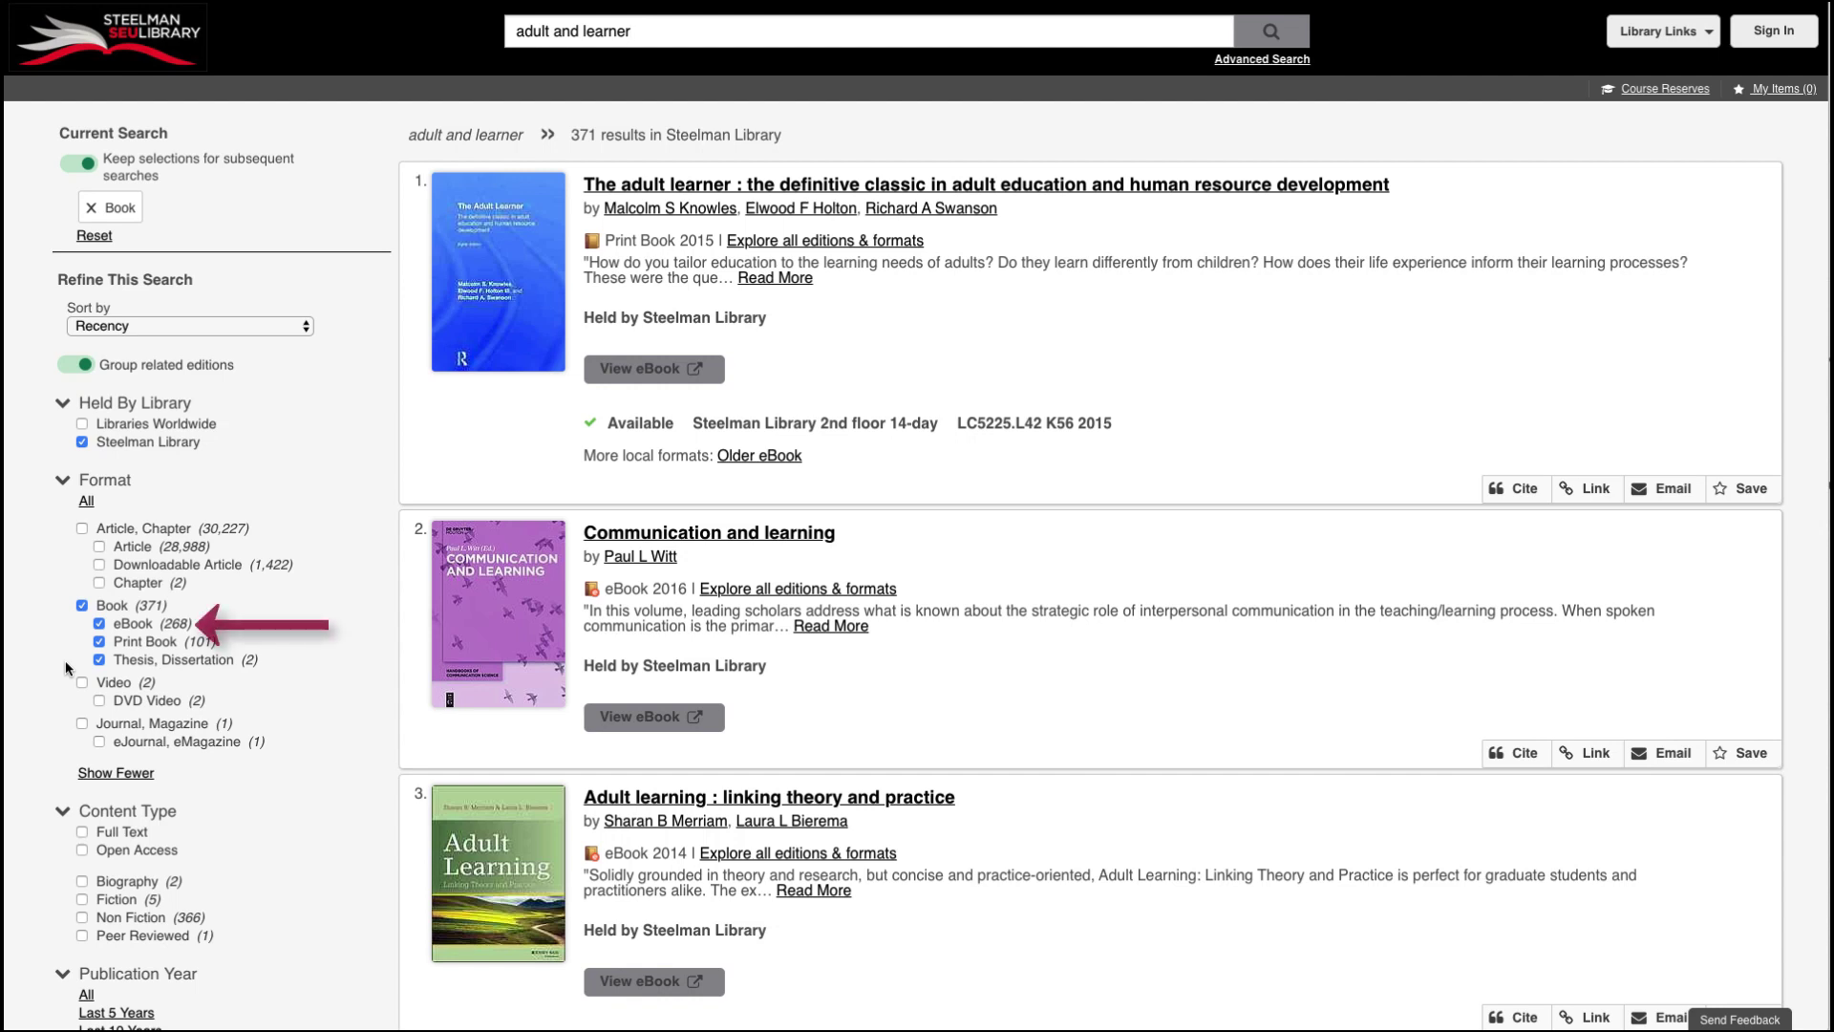
Exclude eBooks and restrict the book results to publication years 2011–2020 (170 results)
{"action": "left_click", "coordinate": [99, 625]}
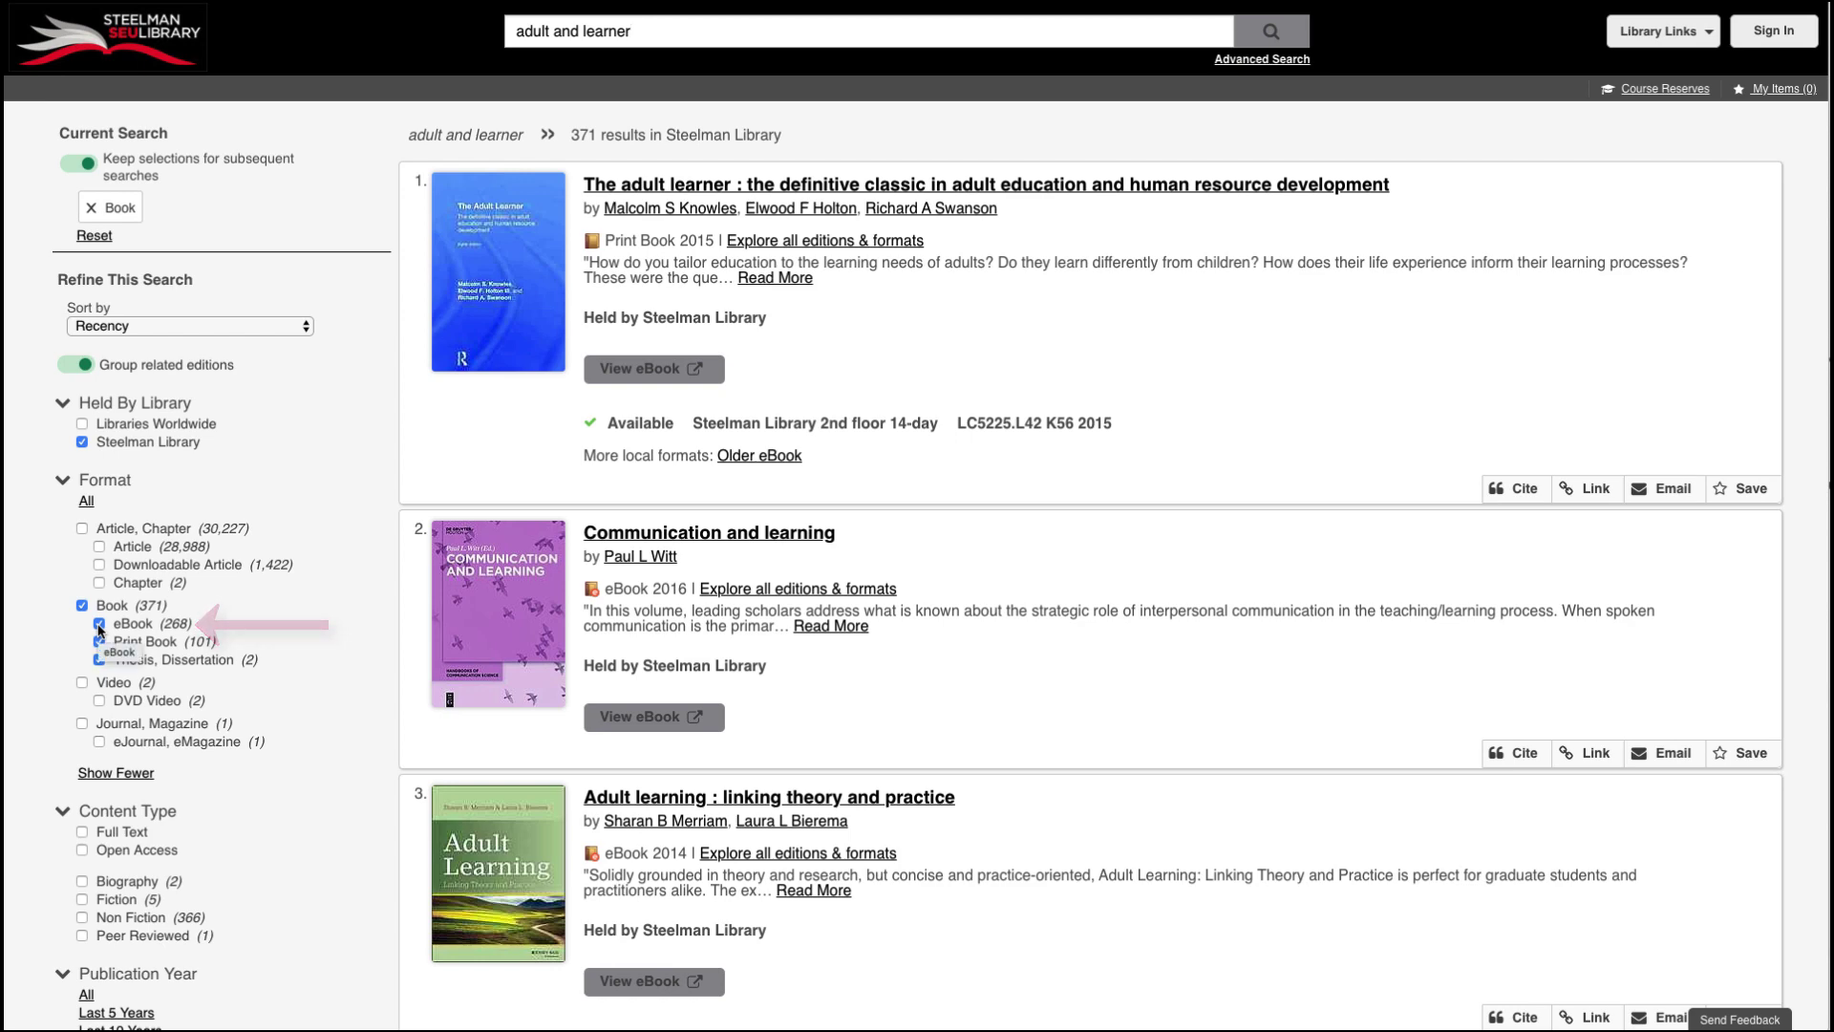
{"action": "scroll", "coordinate": [48, 701], "scroll_direction": "down", "scroll_amount": 3}
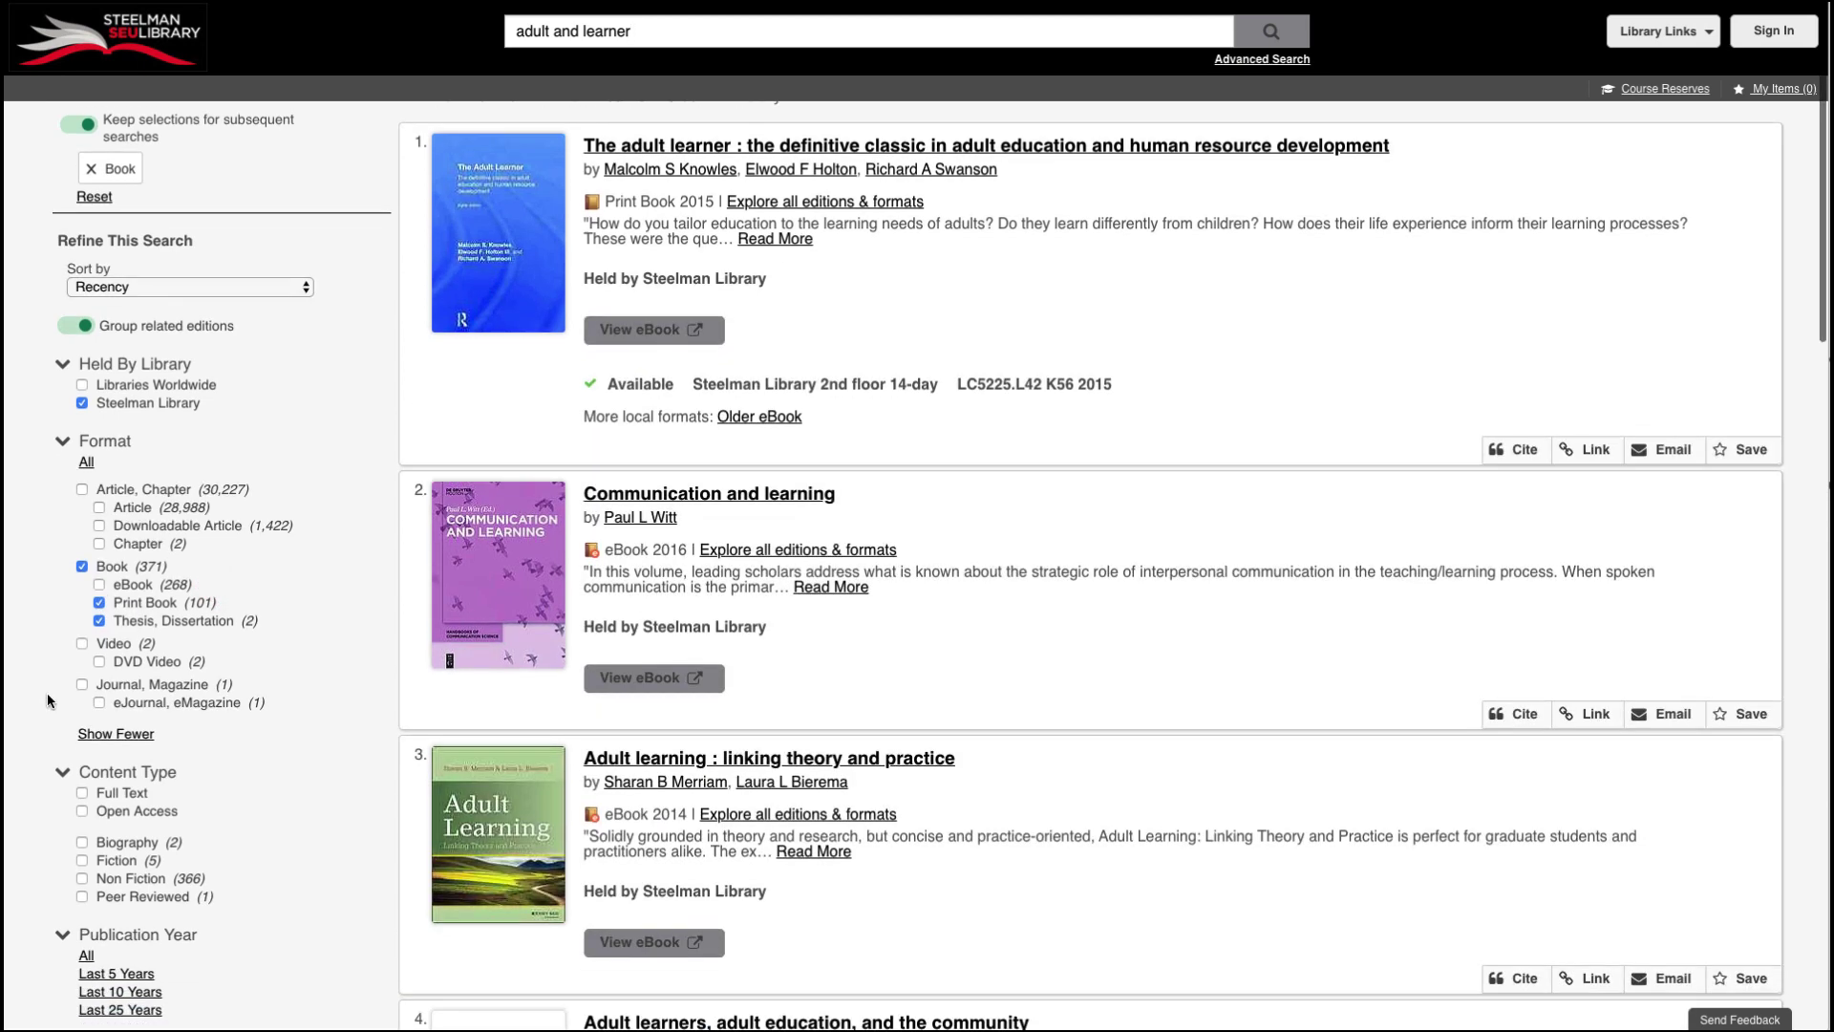
{"action": "scroll", "coordinate": [47, 702], "scroll_direction": "down", "scroll_amount": 1}
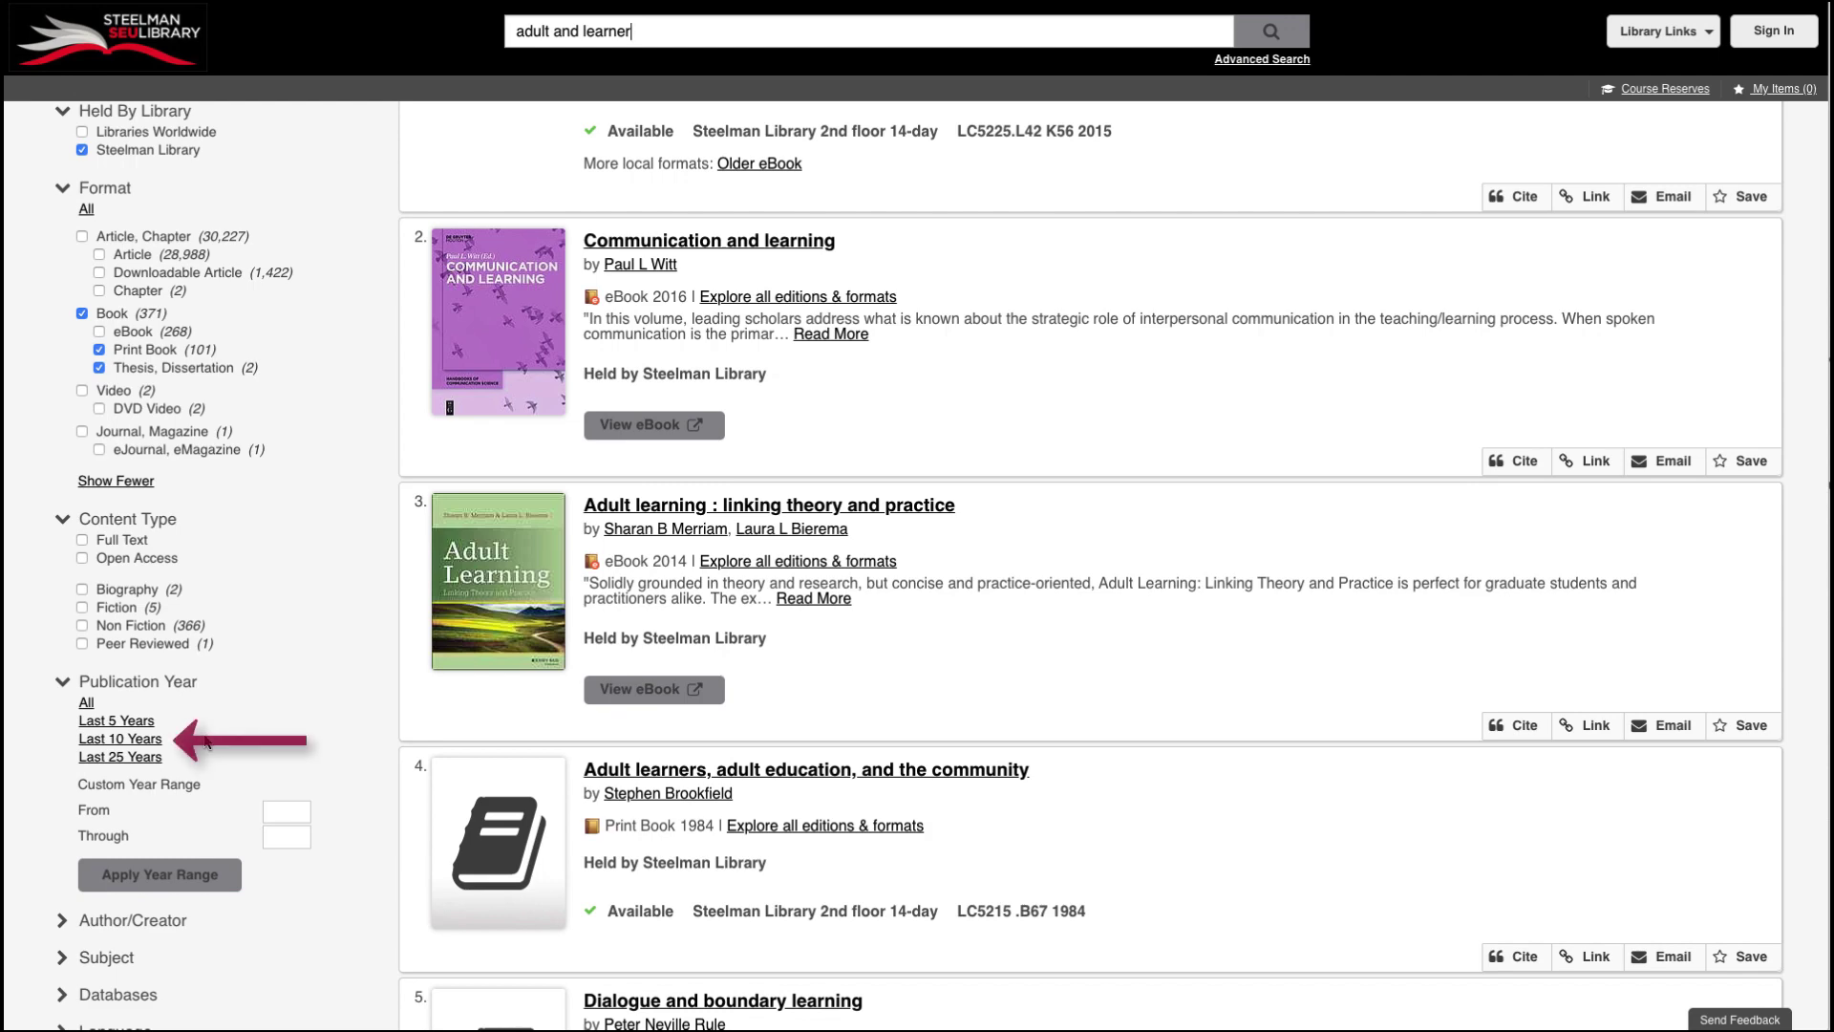
{"action": "left_click", "coordinate": [136, 737]}
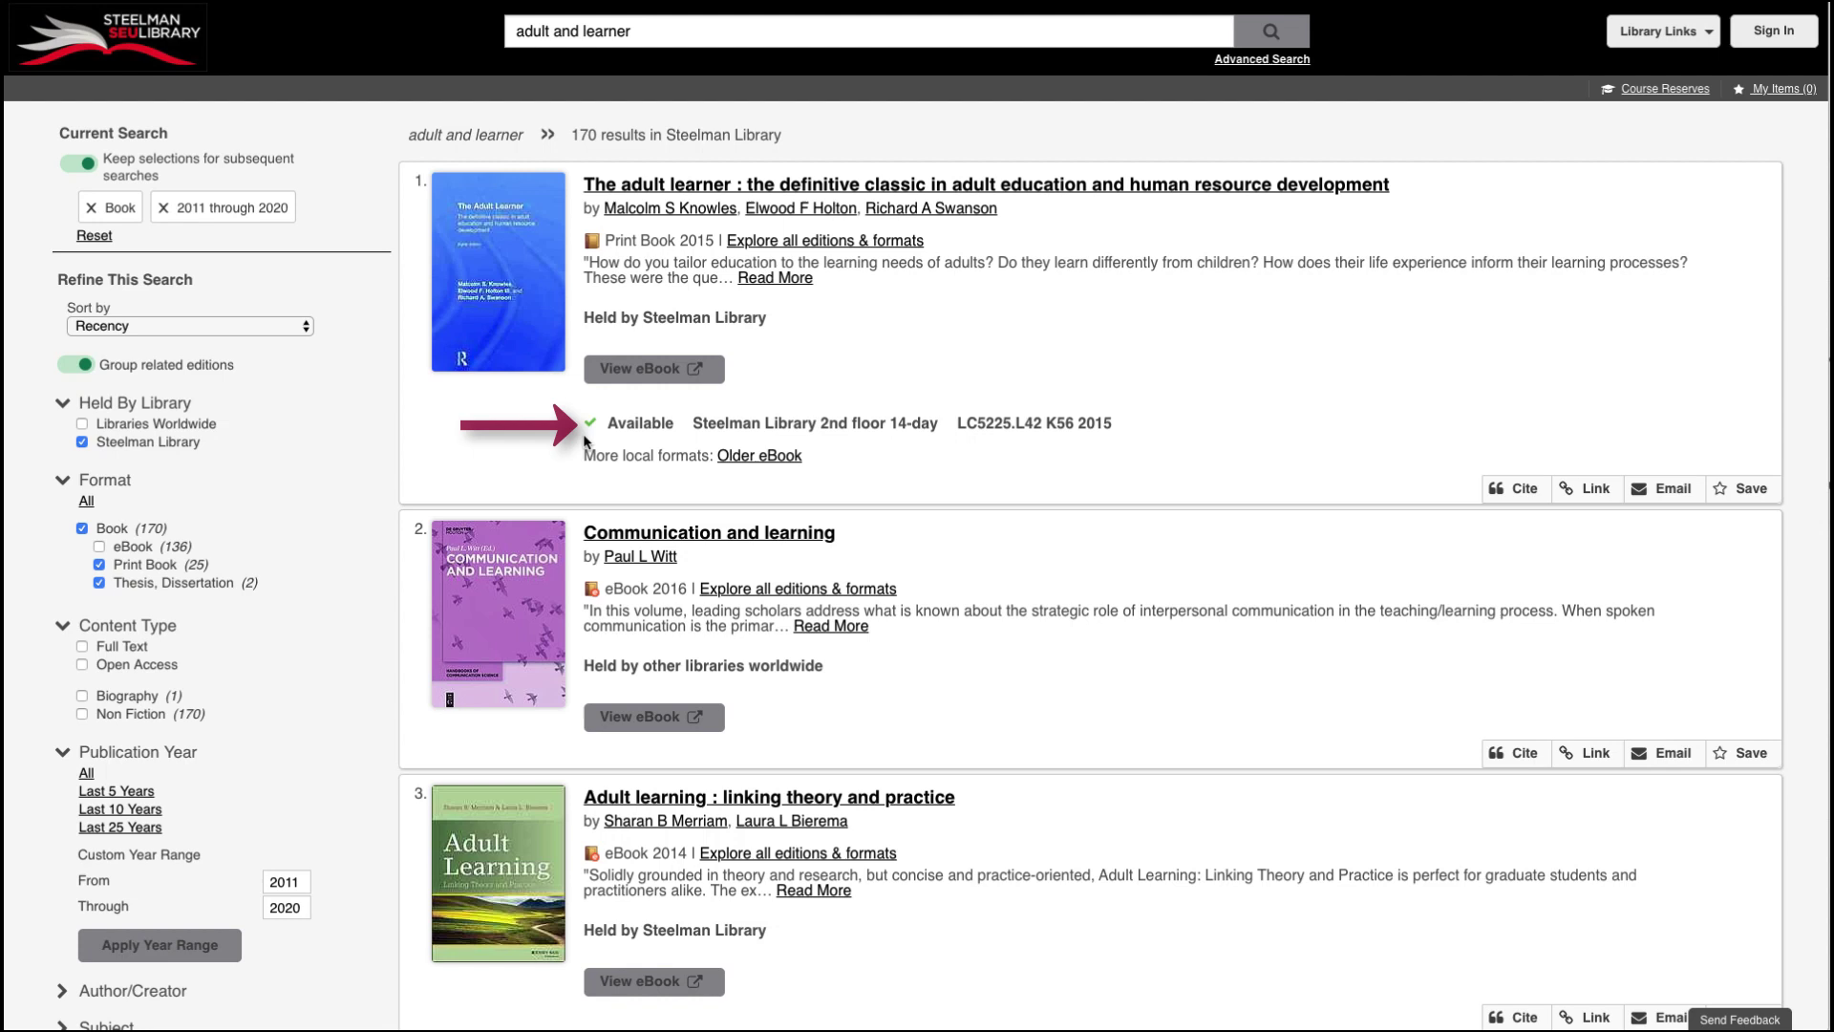
Open the 2015 print book 'The adult learner' and bring up its citation window
{"action": "left_click", "coordinate": [634, 184]}
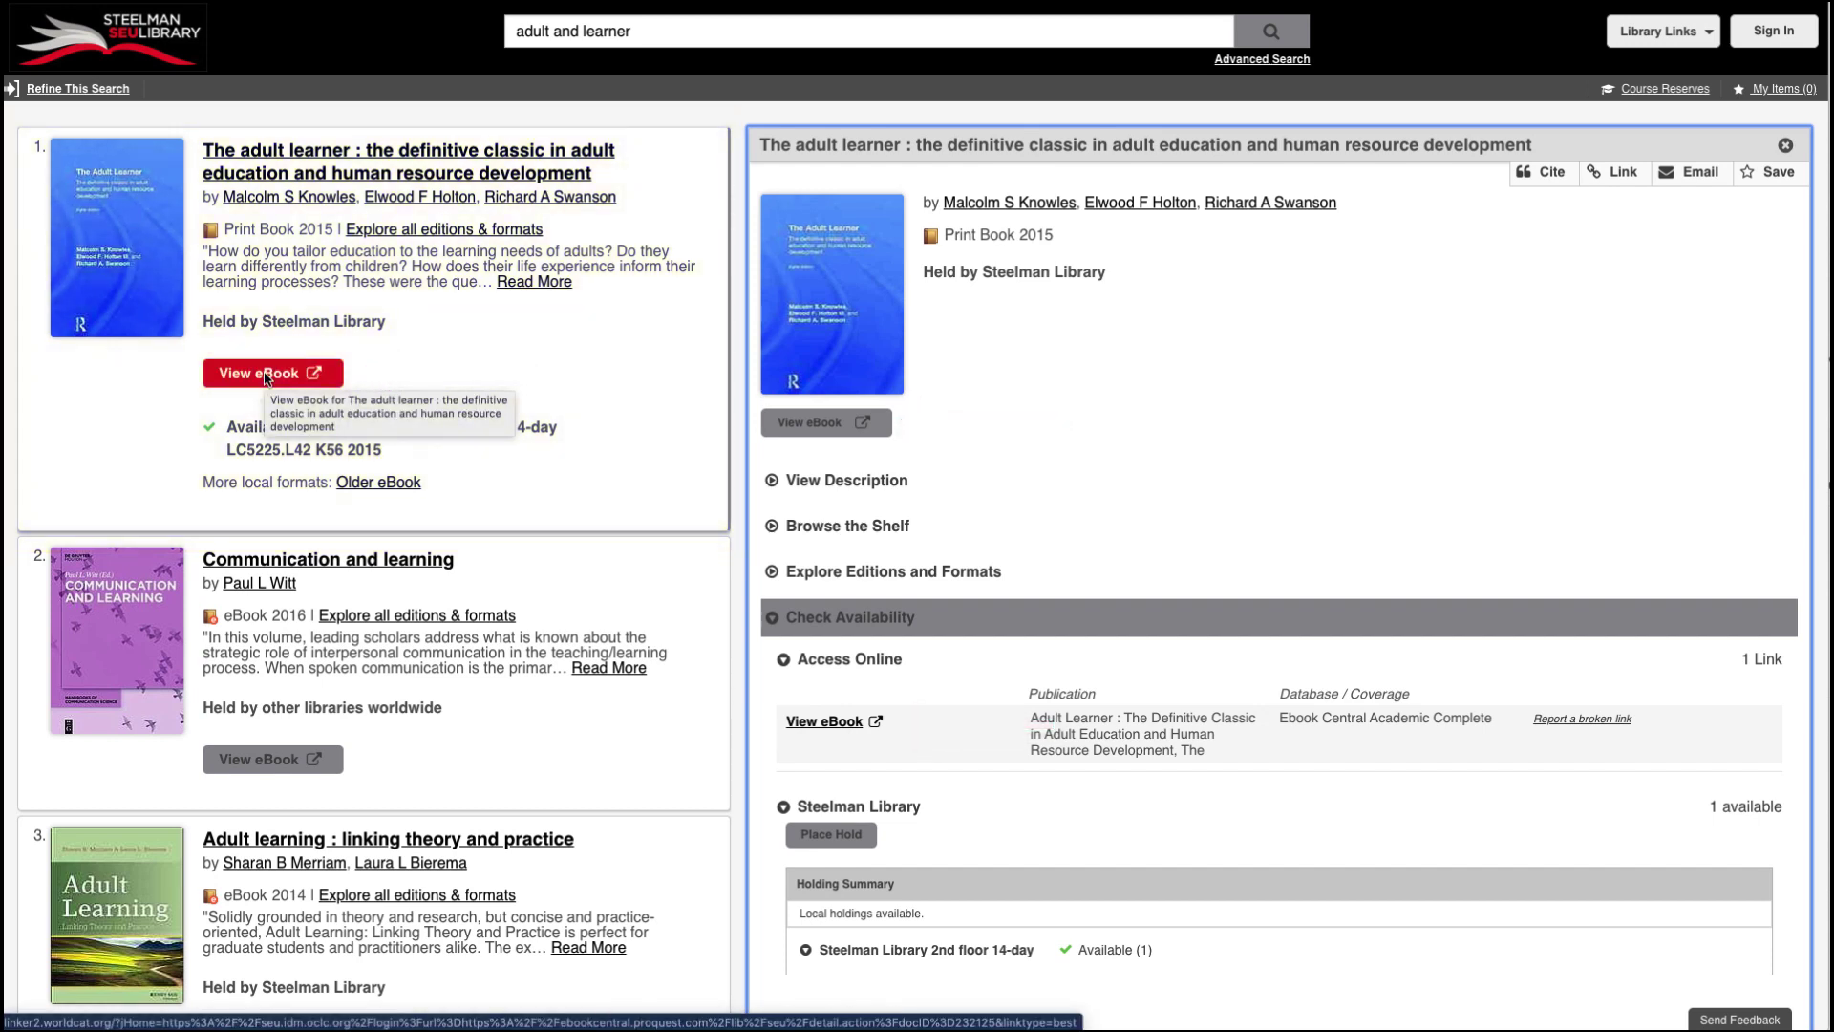
{"action": "left_click", "coordinate": [266, 376]}
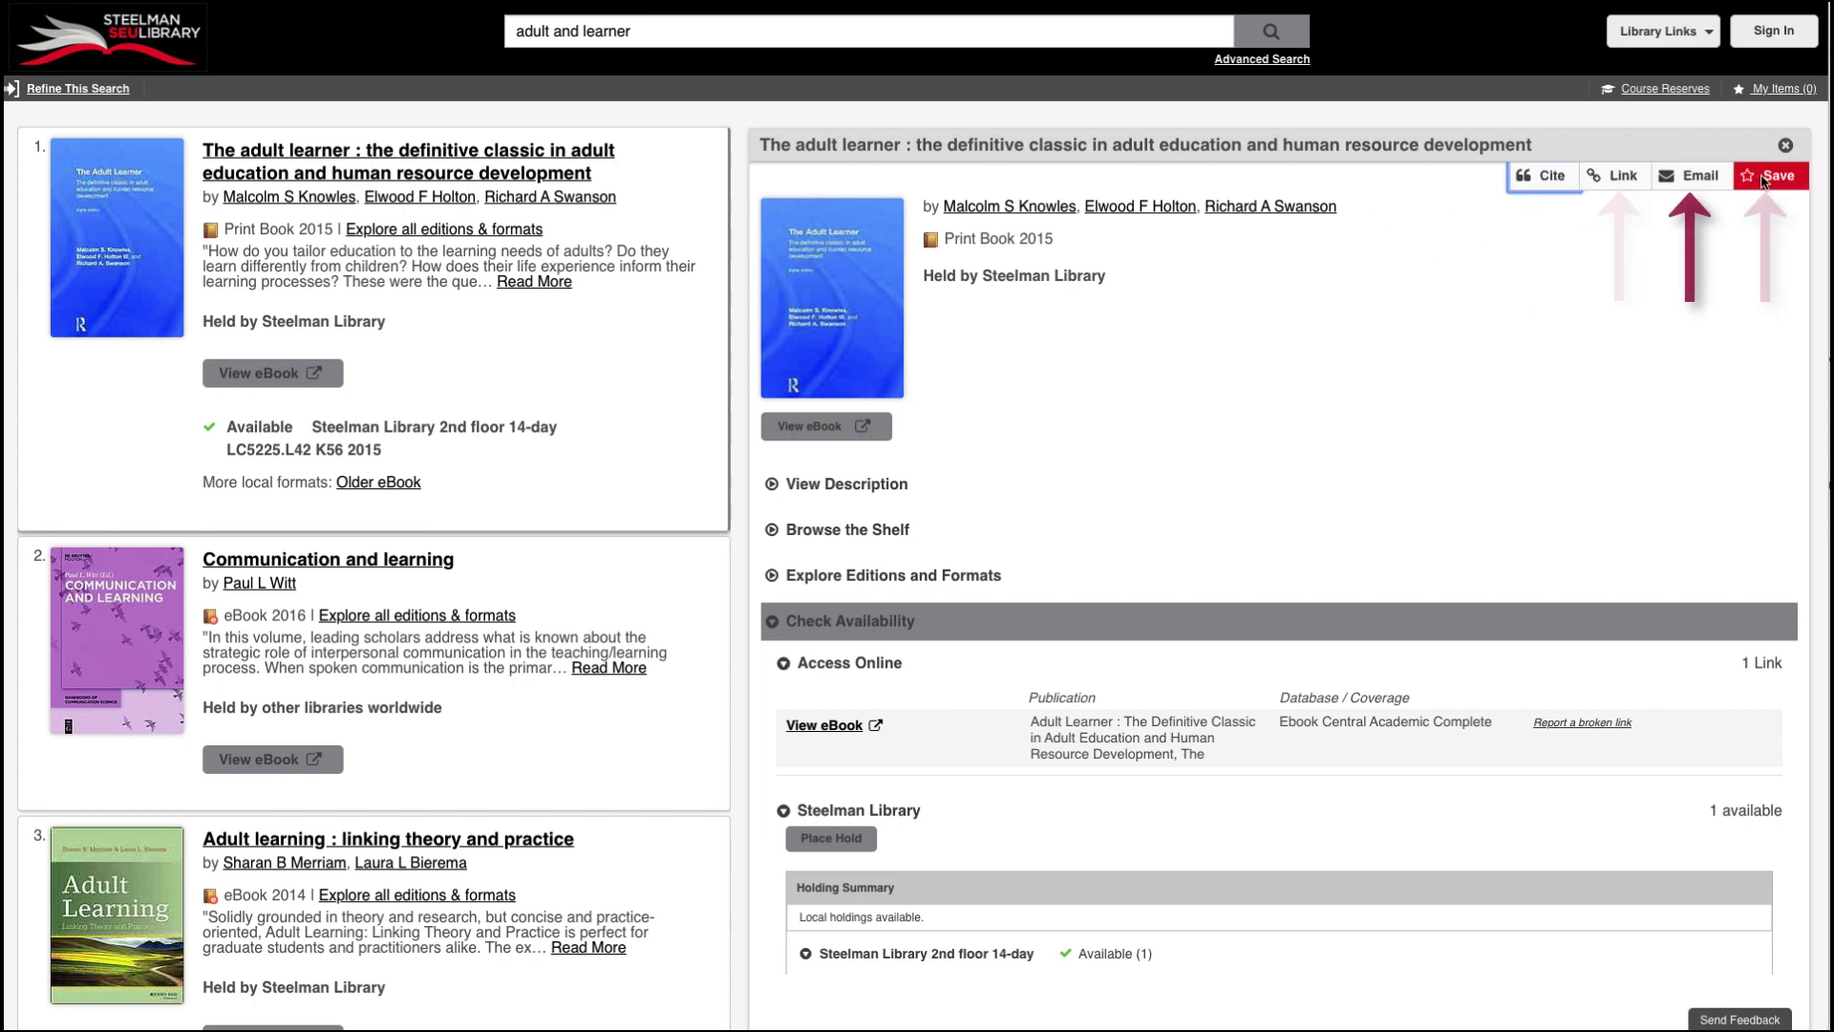
Generate an APA 6th ed. citation for 'The adult learner'
{"action": "left_click", "coordinate": [1544, 183]}
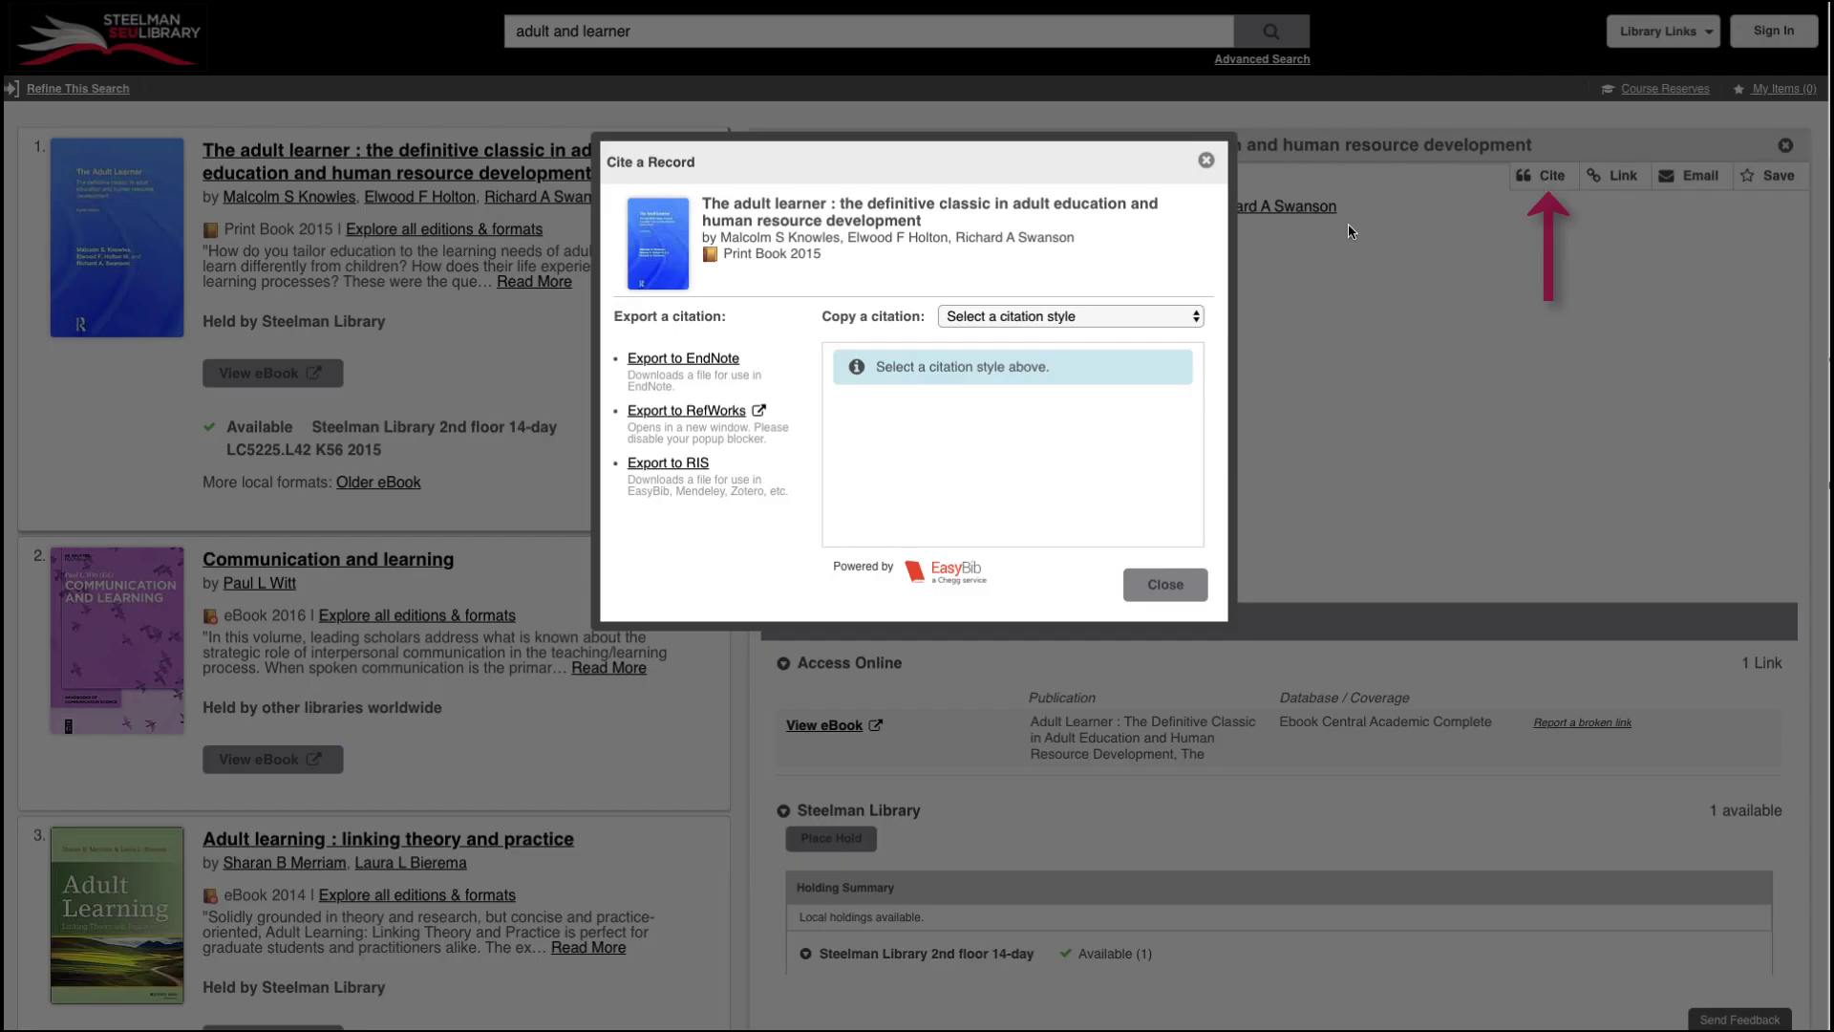
{"action": "left_click", "coordinate": [1121, 316]}
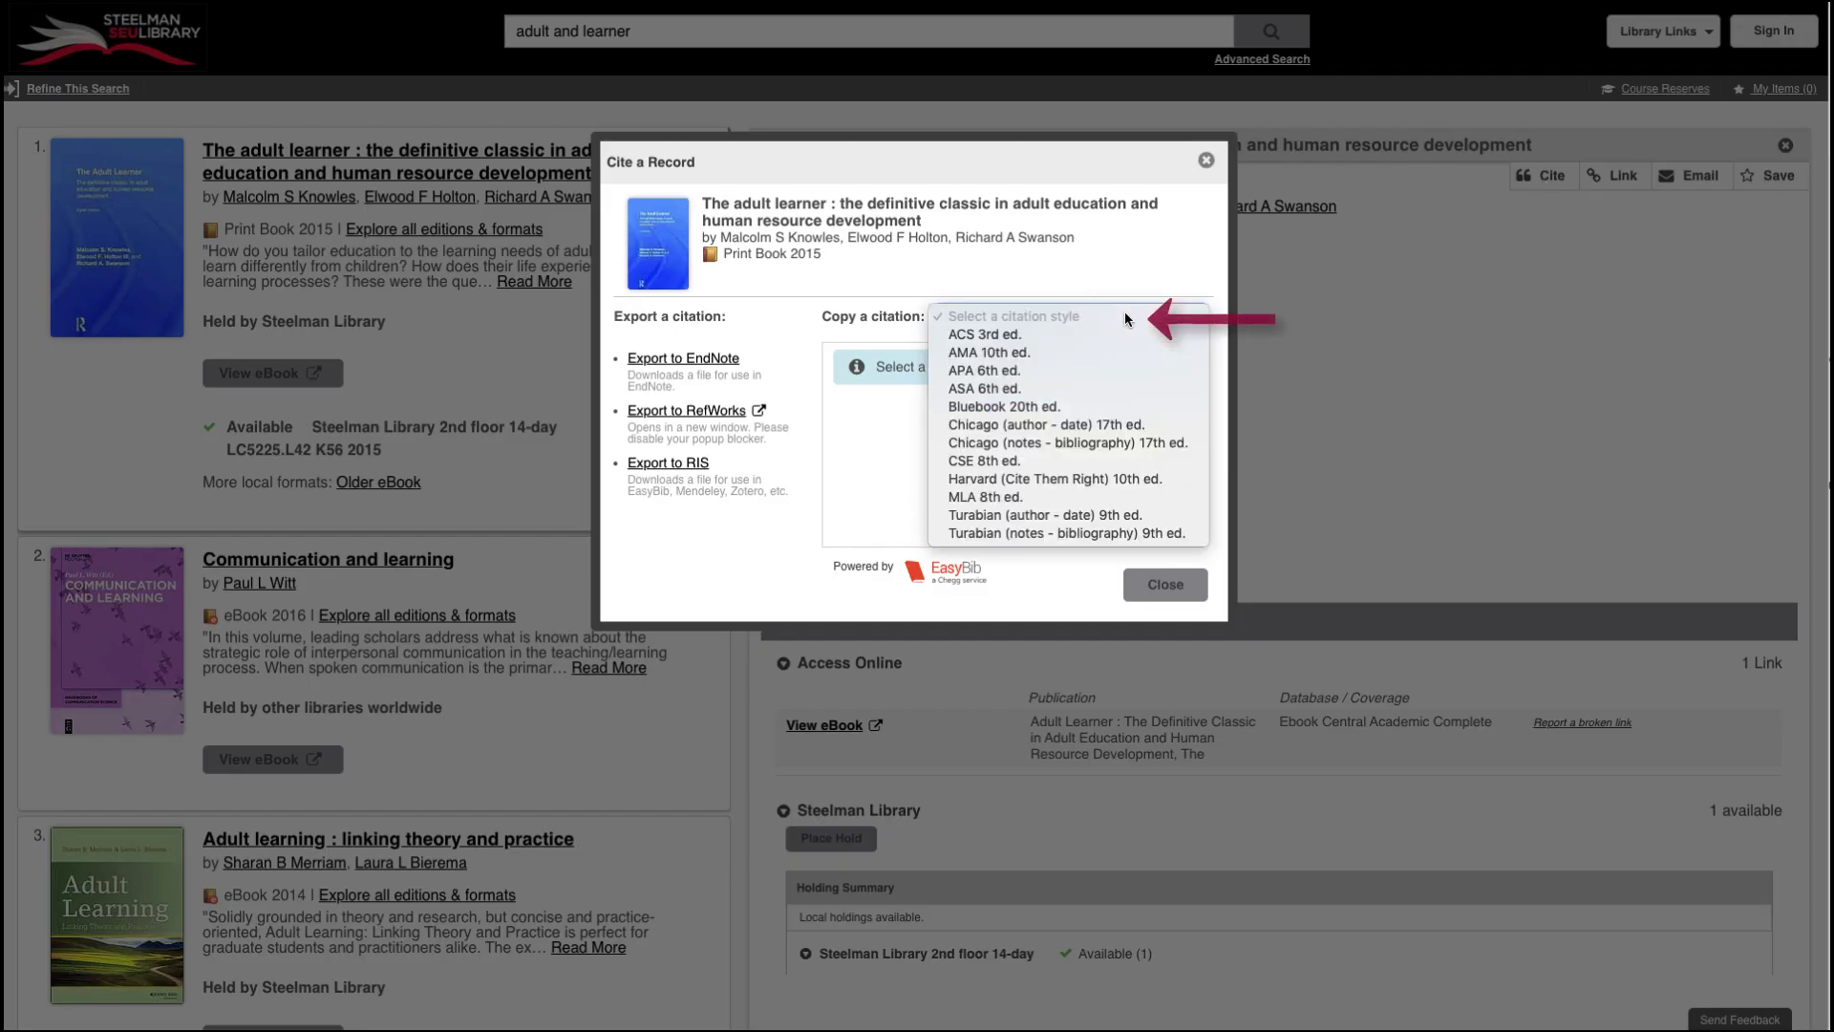
{"action": "left_click", "coordinate": [1106, 363]}
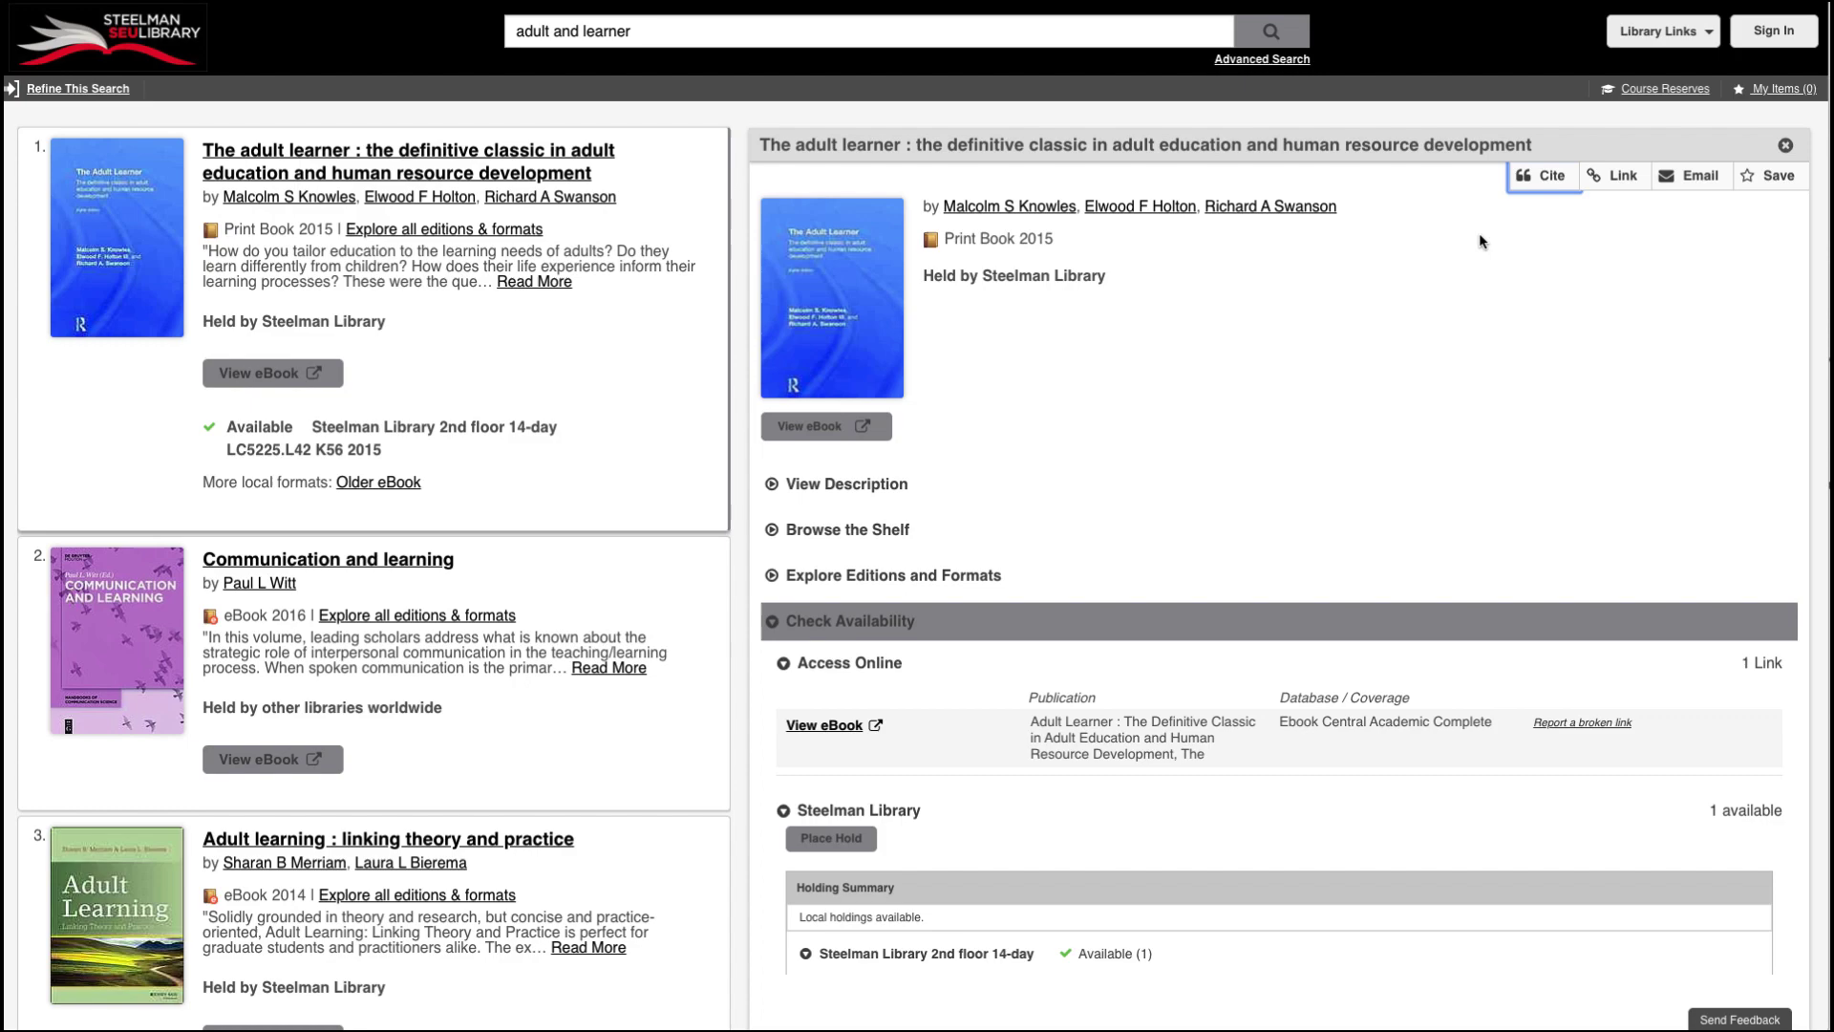
View the record's shareable link and email form, closing each without sending
{"action": "left_click", "coordinate": [1620, 180]}
{"action": "left_click", "coordinate": [1533, 207]}
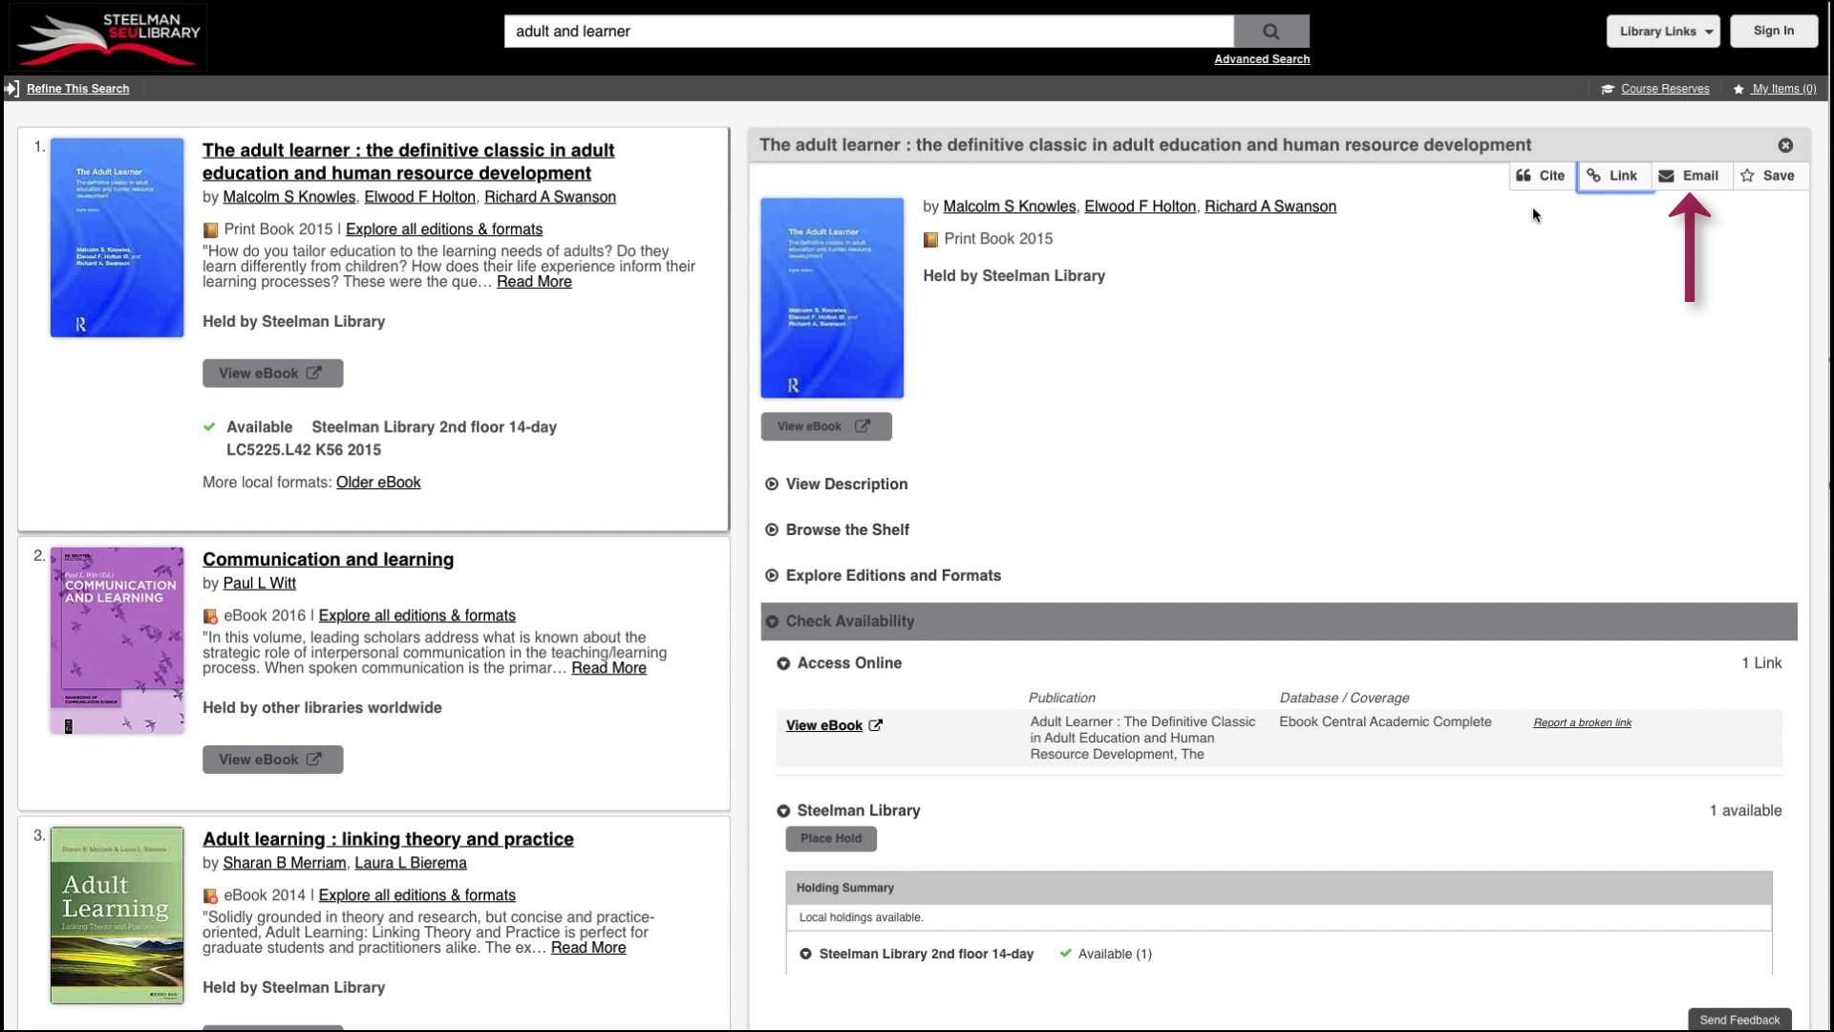
{"action": "left_click", "coordinate": [1675, 186]}
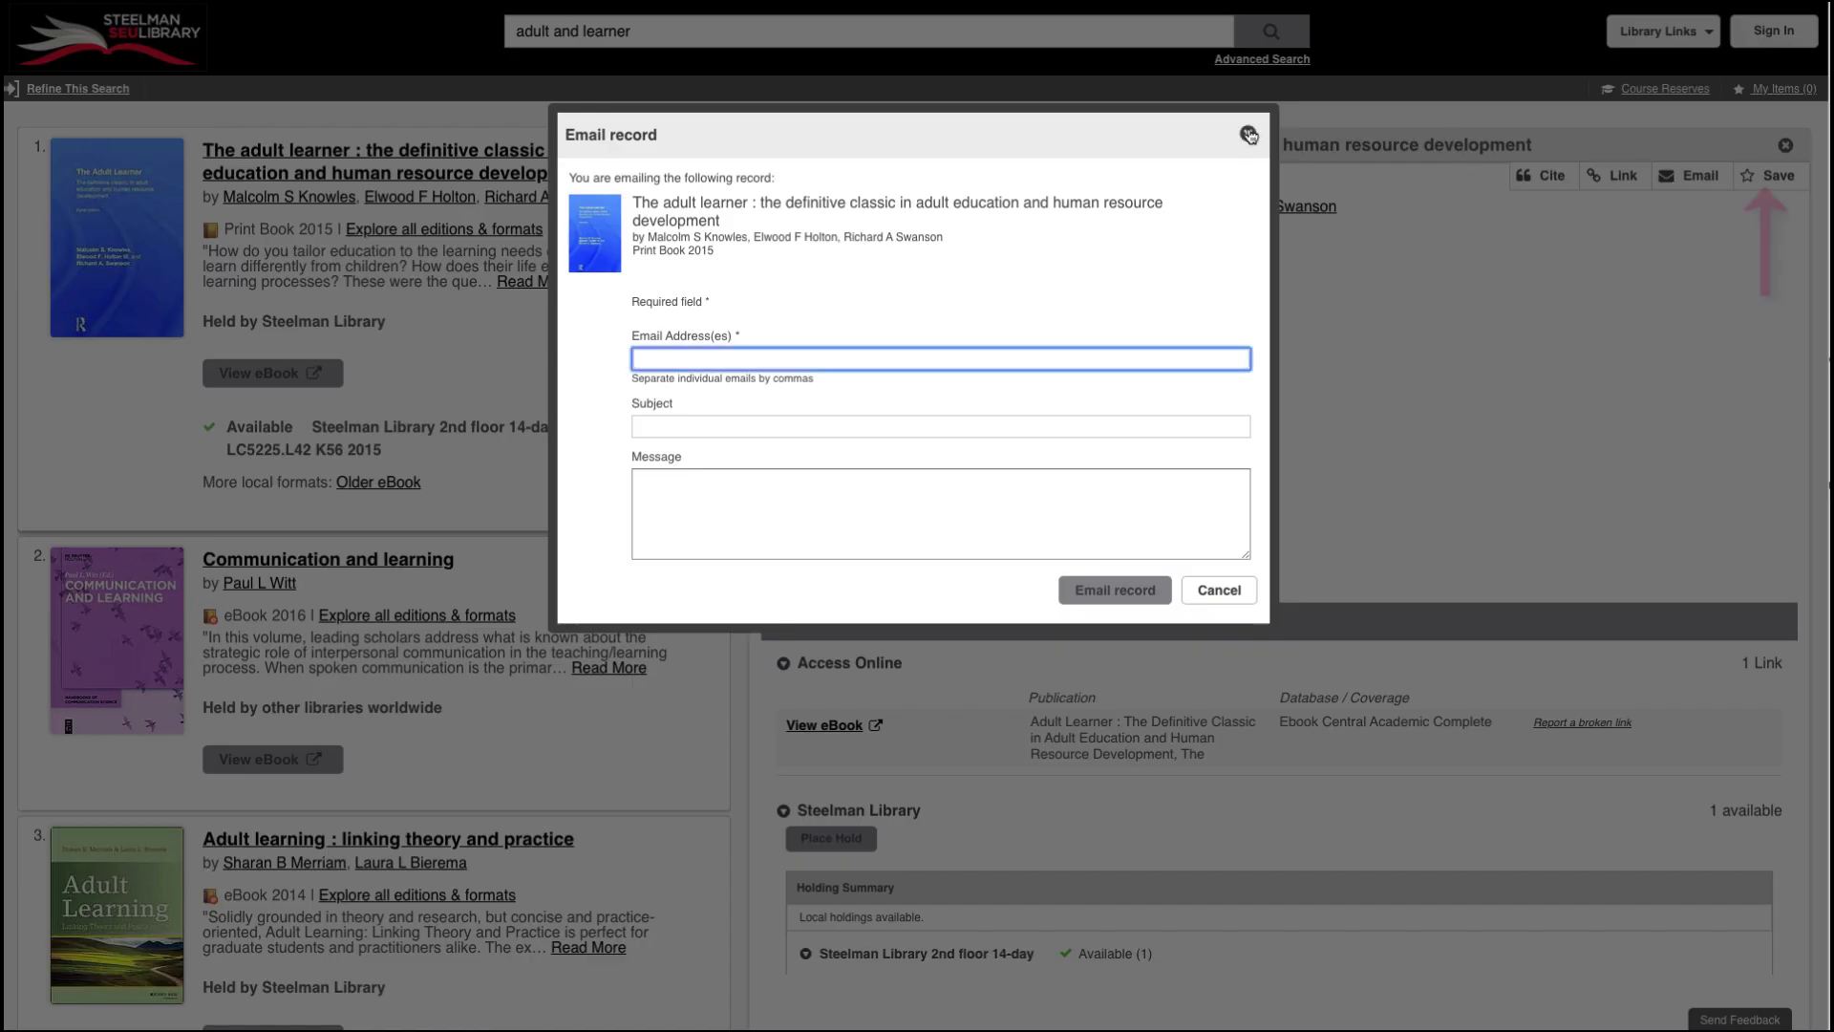
{"action": "left_click", "coordinate": [1247, 133]}
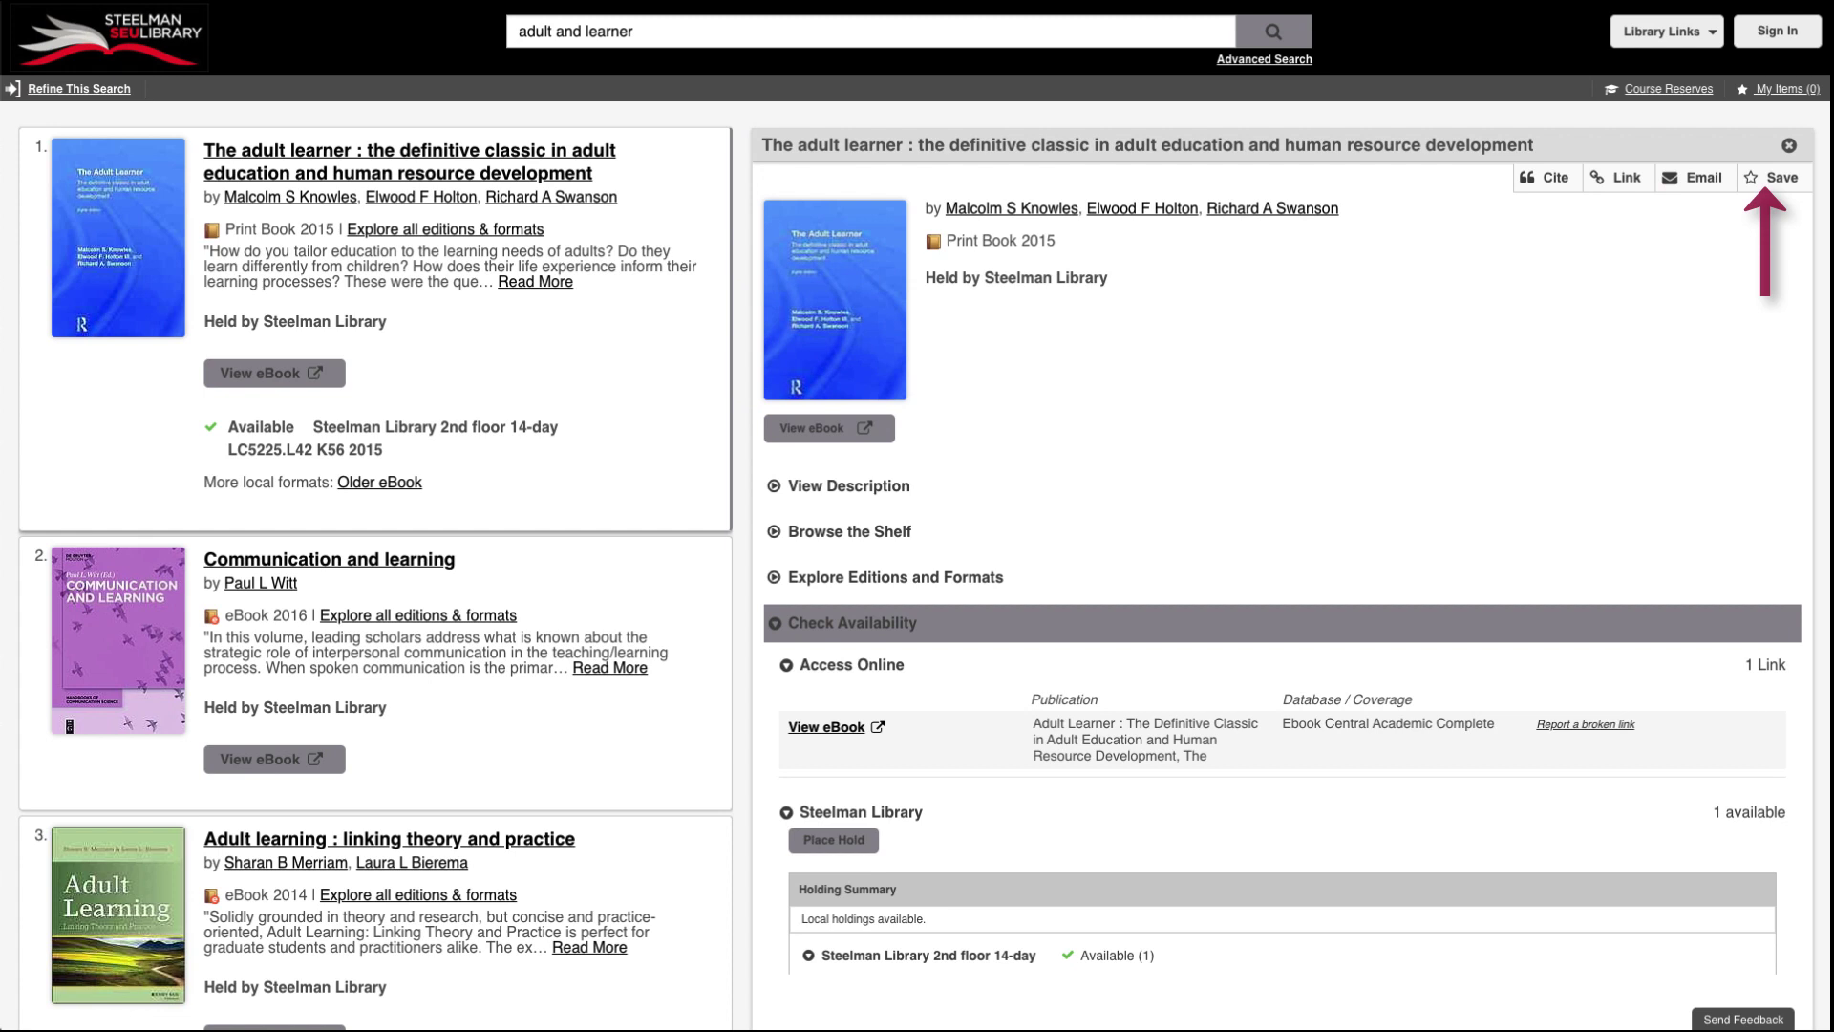